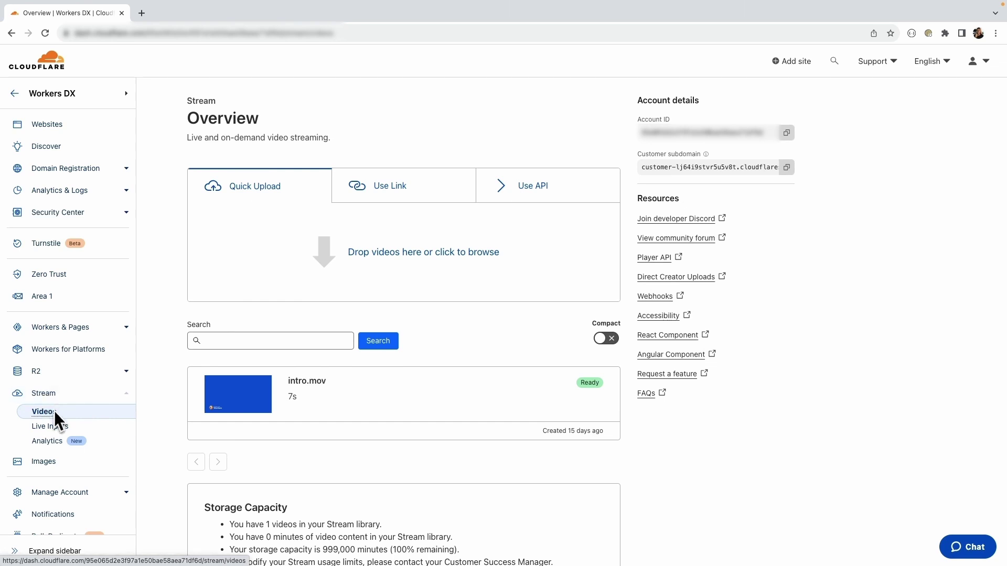
Go to the Stream Live Inputs page, which lists no live inputs yet
{"action": "left_click", "coordinate": [57, 428]}
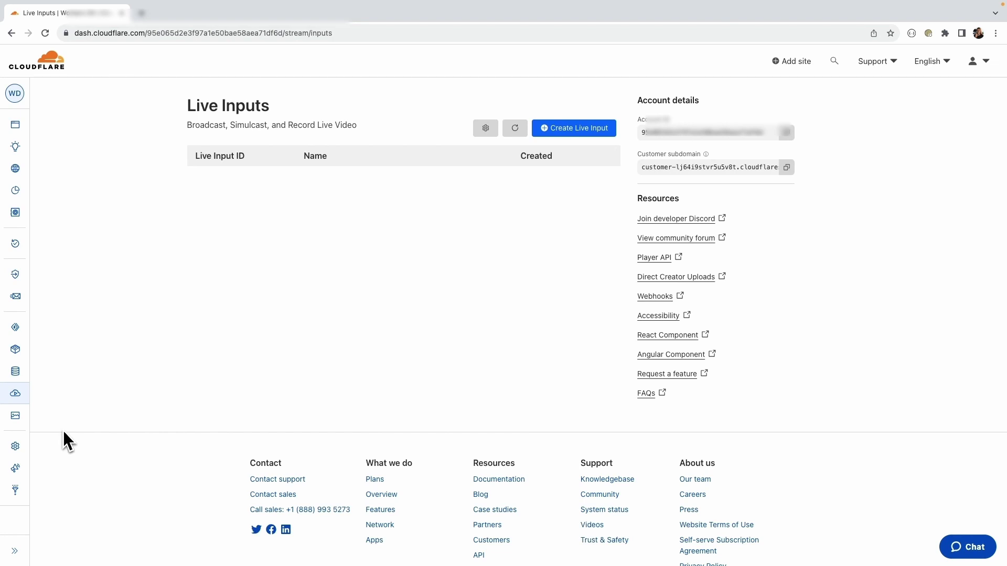
Start a new live input and name it 'Stream Demo' from the autofill suggestions
{"action": "left_click", "coordinate": [596, 140]}
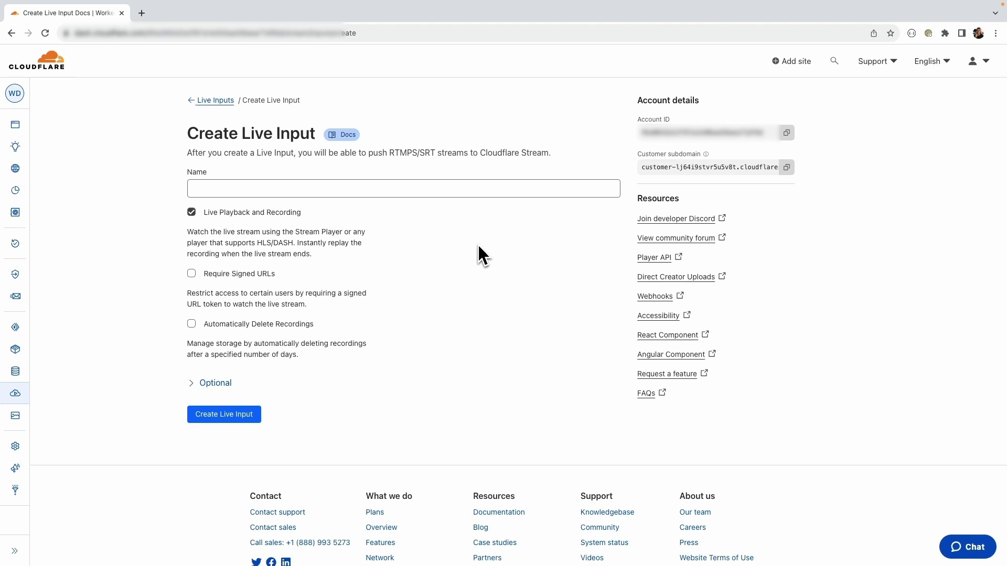
{"action": "left_click", "coordinate": [440, 190]}
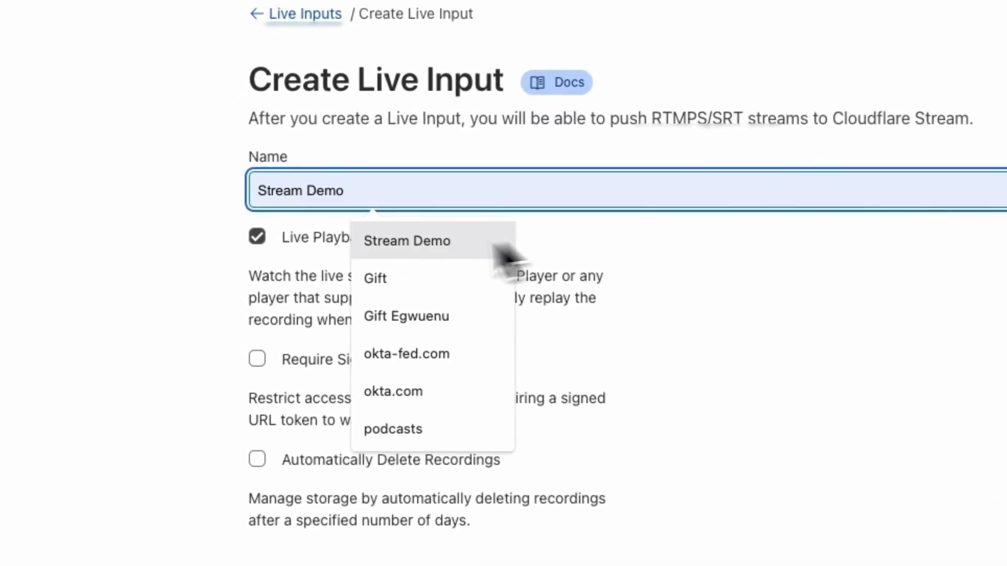
{"action": "left_click", "coordinate": [496, 246]}
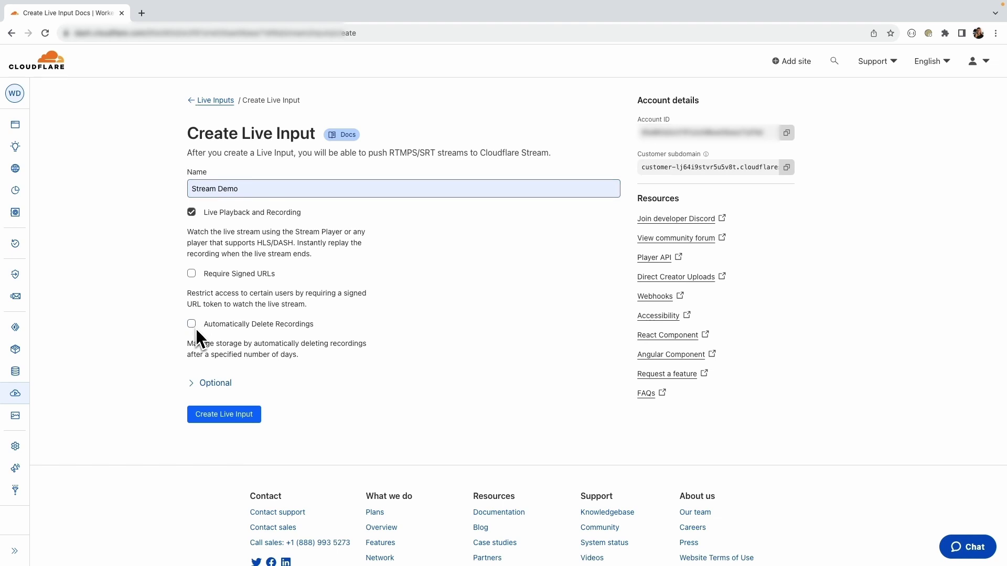
Enable automatic recording deletion at 30 days and expand the Optional metadata and cURL preview
{"action": "left_click", "coordinate": [193, 326]}
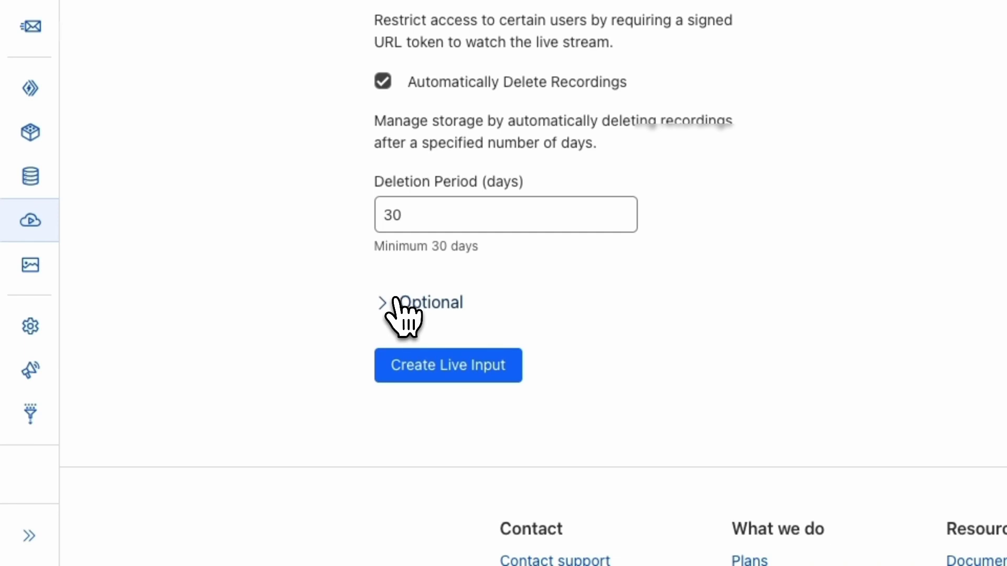
{"action": "left_click", "coordinate": [403, 317]}
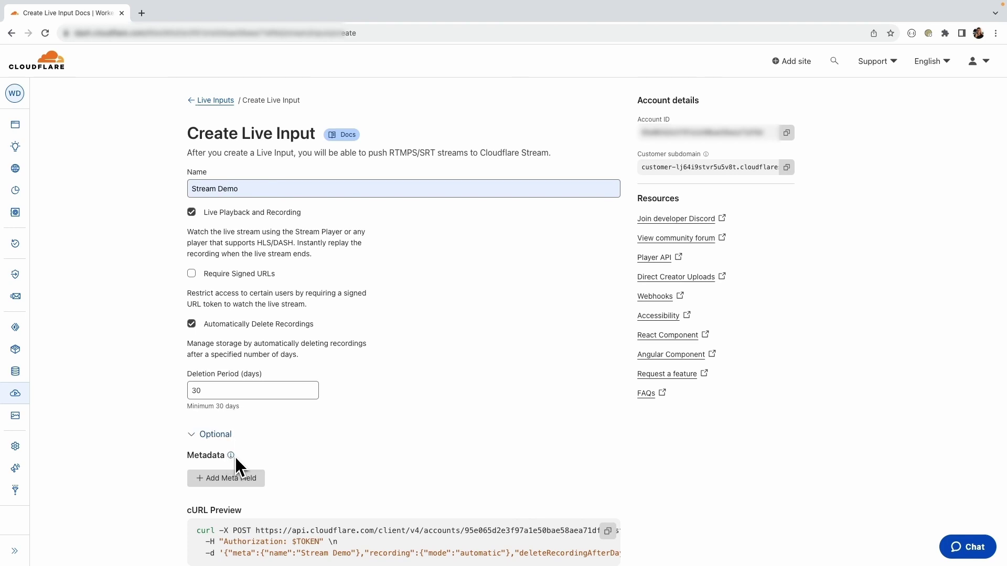
{"action": "scroll", "coordinate": [236, 457], "scroll_direction": "down", "scroll_amount": 3}
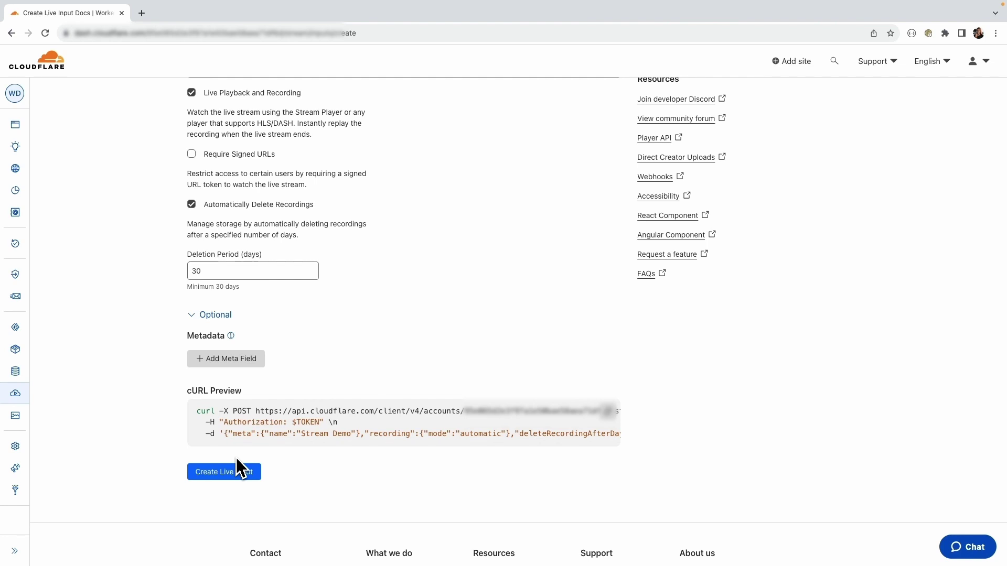
Create the Stream Demo live input, landing on its page with player, embed code and settings
{"action": "mouse_move", "coordinate": [403, 543]}
{"action": "left_click", "coordinate": [247, 481]}
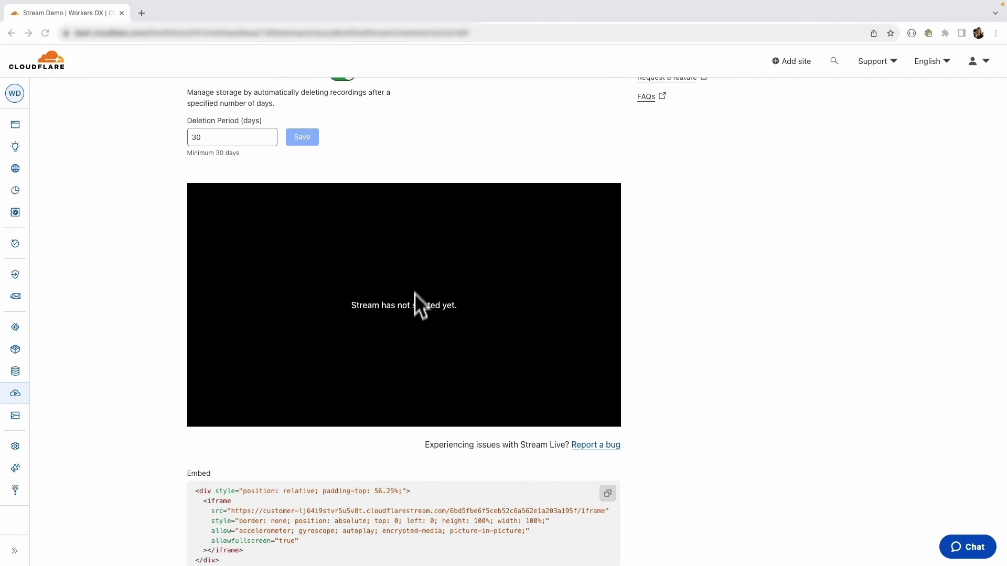
{"action": "scroll", "coordinate": [410, 320], "scroll_direction": "down", "scroll_amount": 4}
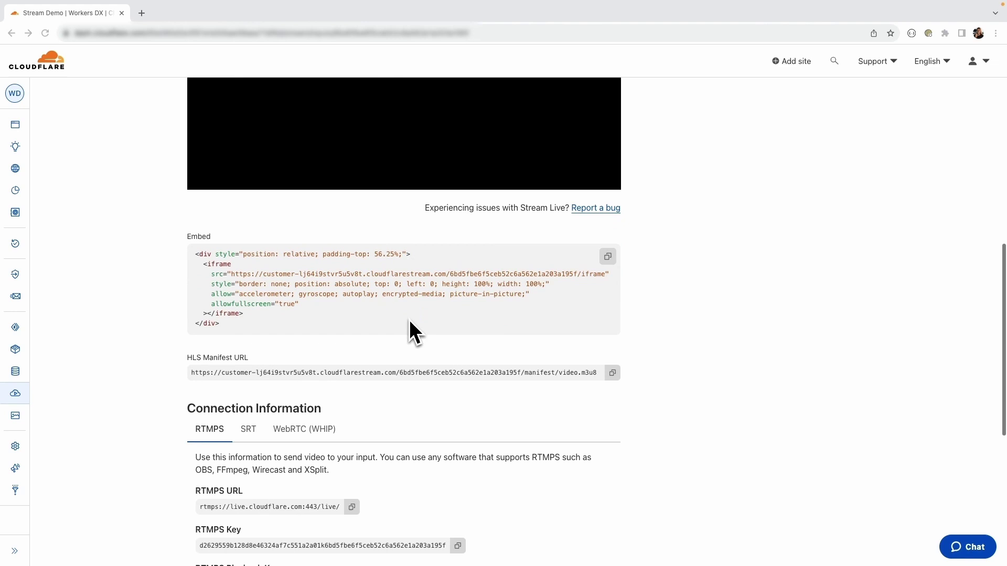
{"action": "scroll", "coordinate": [409, 320], "scroll_direction": "down", "scroll_amount": 2}
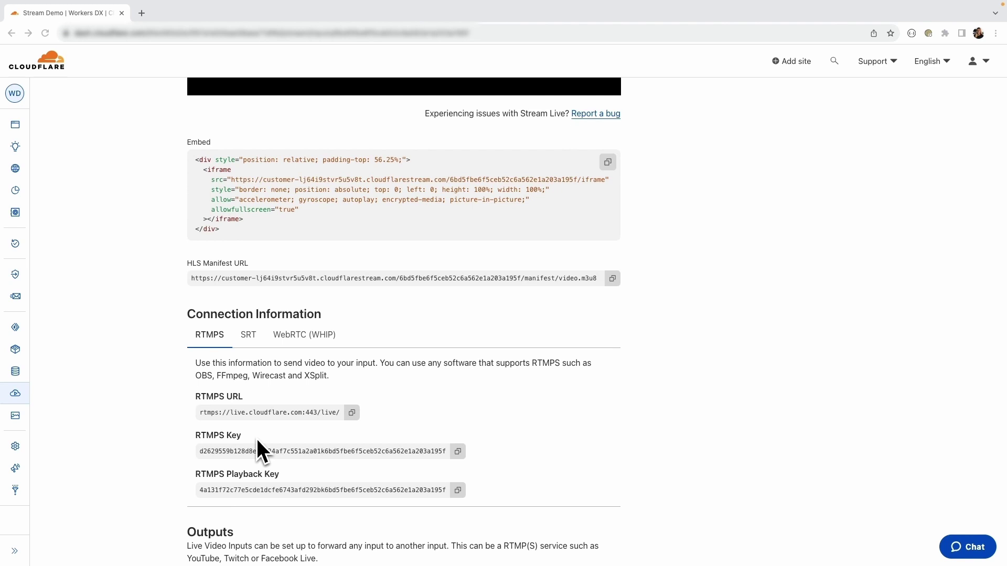
Switch from the RTMPS connection details over to Streamlabs Desktop
{"action": "key", "text": "ctrl+Left"}
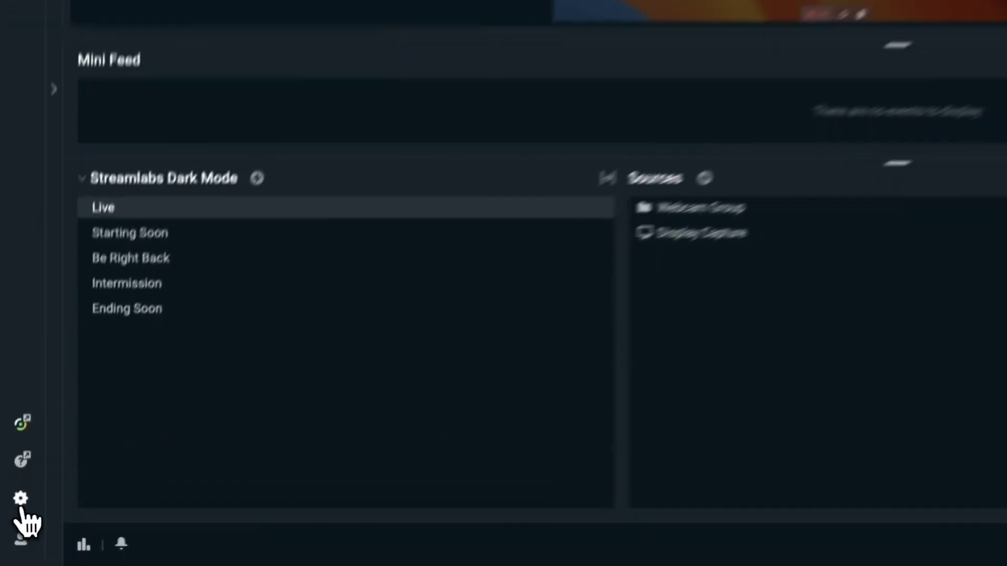
Set Streamlabs to a Custom Streaming Server with Cloudflare's RTMPS URL as the server address
{"action": "left_click", "coordinate": [12, 528]}
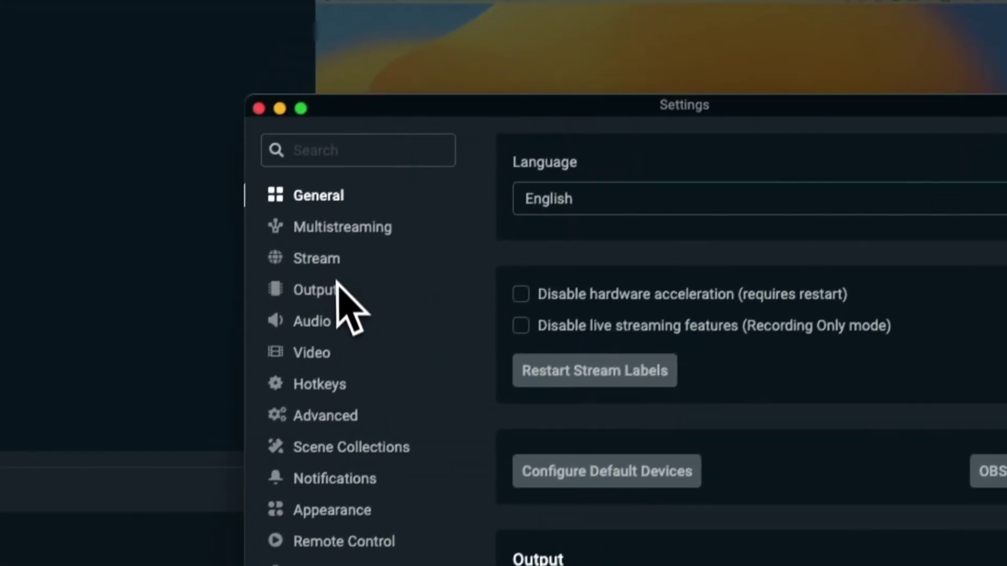
{"action": "left_click", "coordinate": [325, 261]}
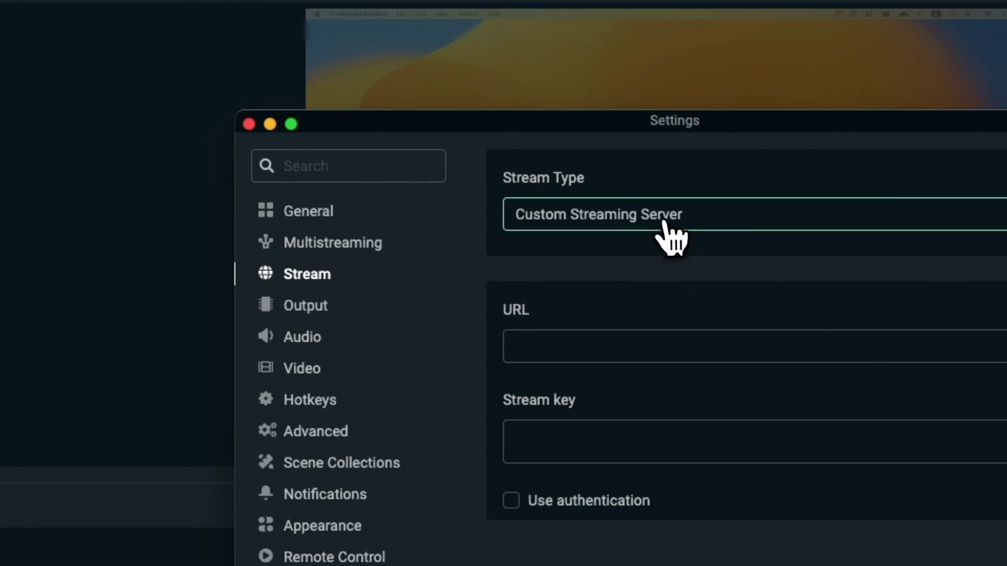
{"action": "left_click", "coordinate": [669, 236]}
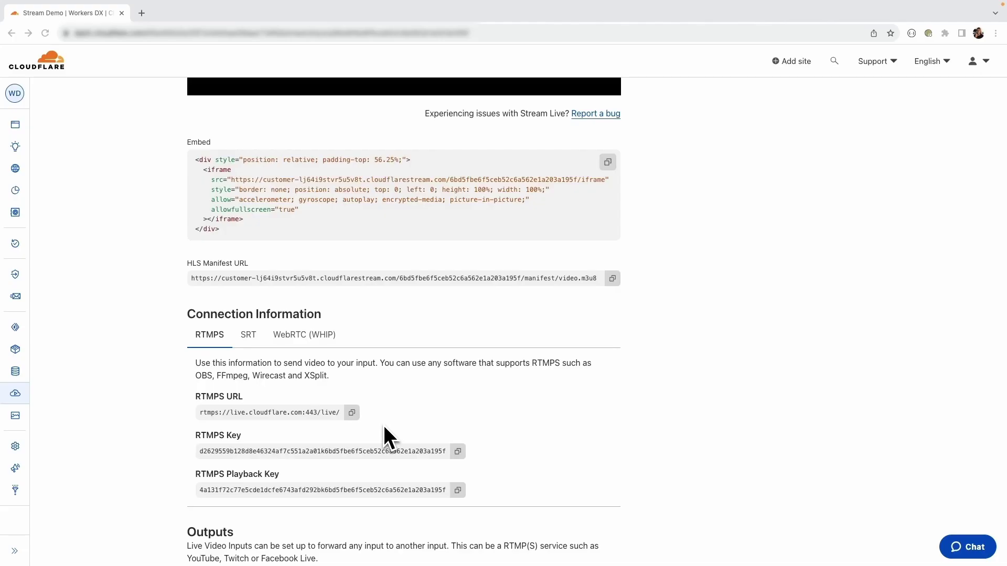
{"action": "left_click", "coordinate": [352, 415]}
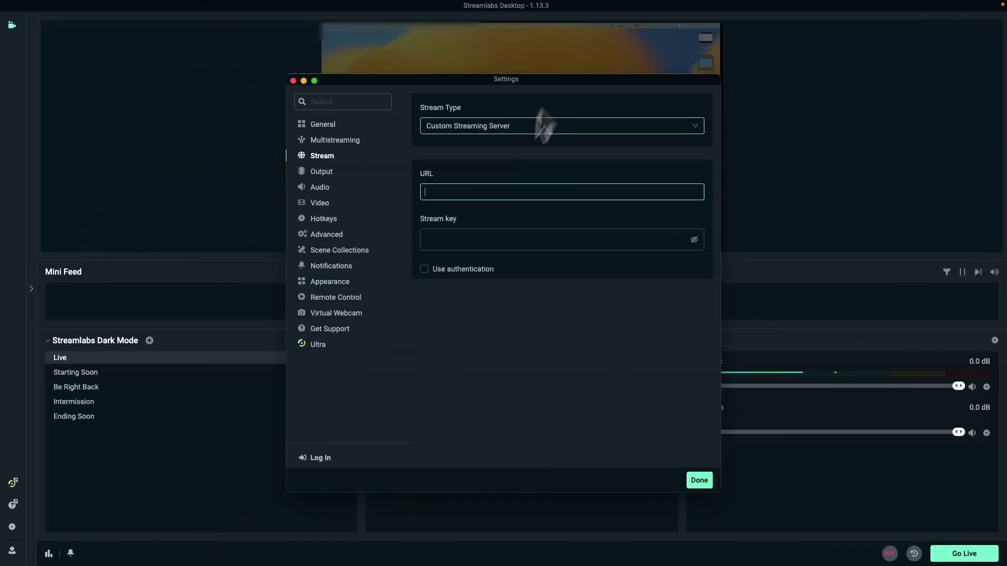
{"action": "key", "text": "super+v"}
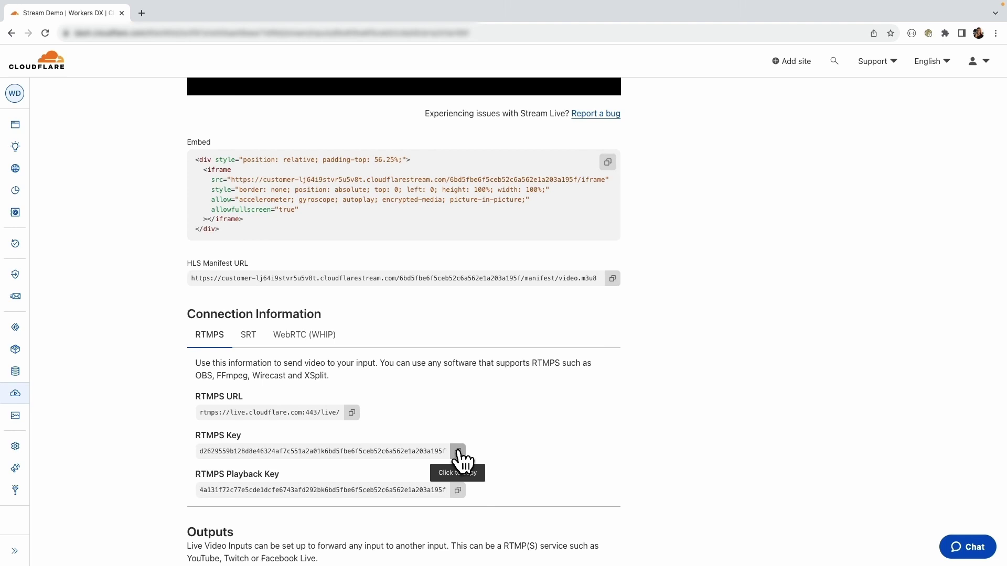
Paste the live input's RTMPS key as the stream key and save the stream settings
{"action": "left_click", "coordinate": [460, 455]}
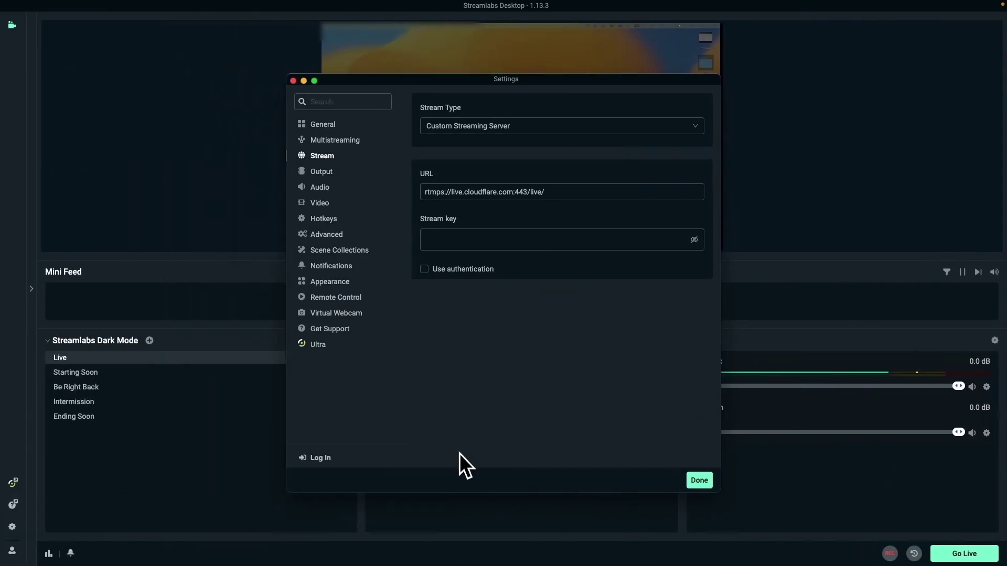
{"action": "left_click", "coordinate": [478, 244]}
{"action": "key", "text": "super+v"}
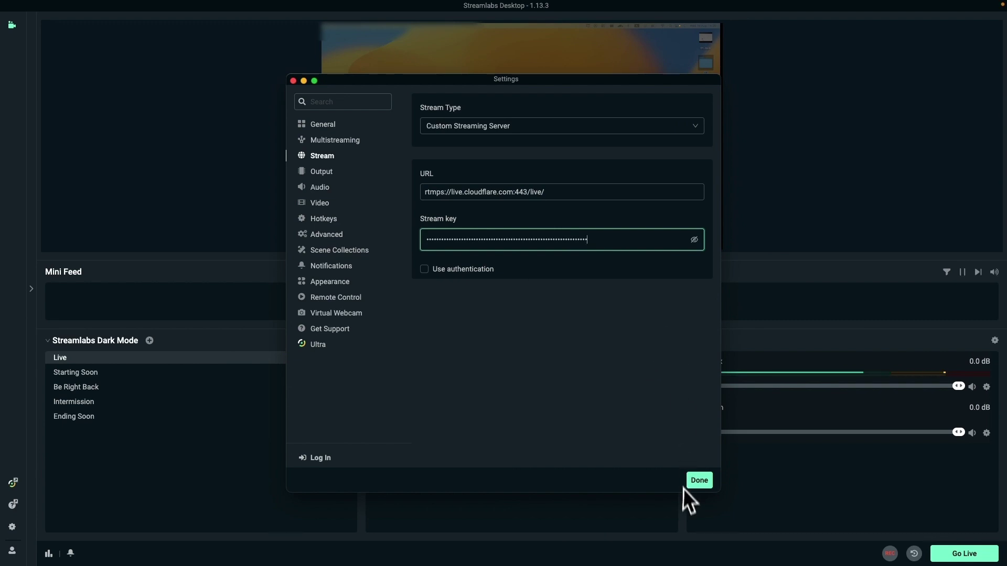
{"action": "left_click", "coordinate": [705, 480]}
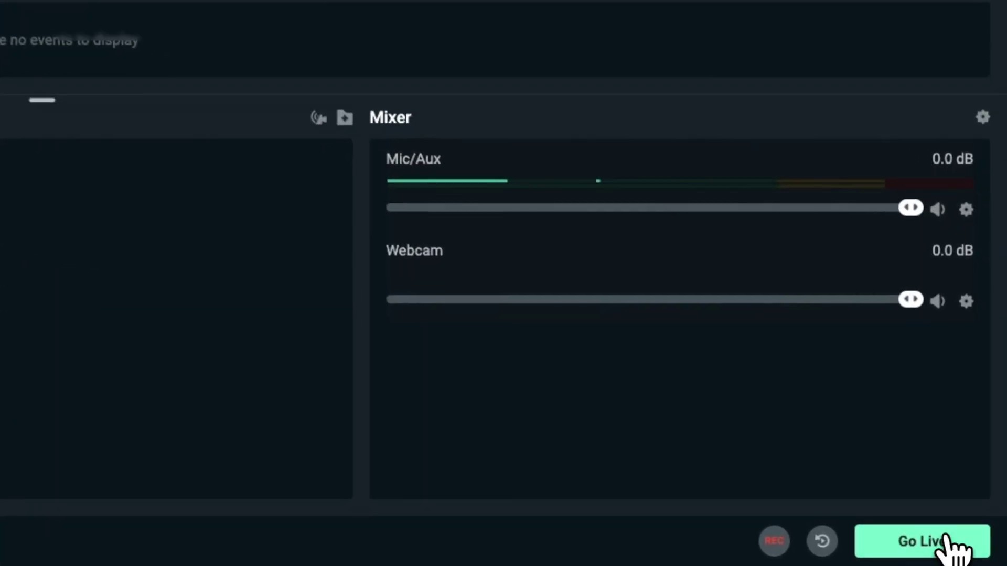
Go live in Streamlabs Desktop so the broadcast reaches the Stream Demo input
{"action": "left_click", "coordinate": [974, 552]}
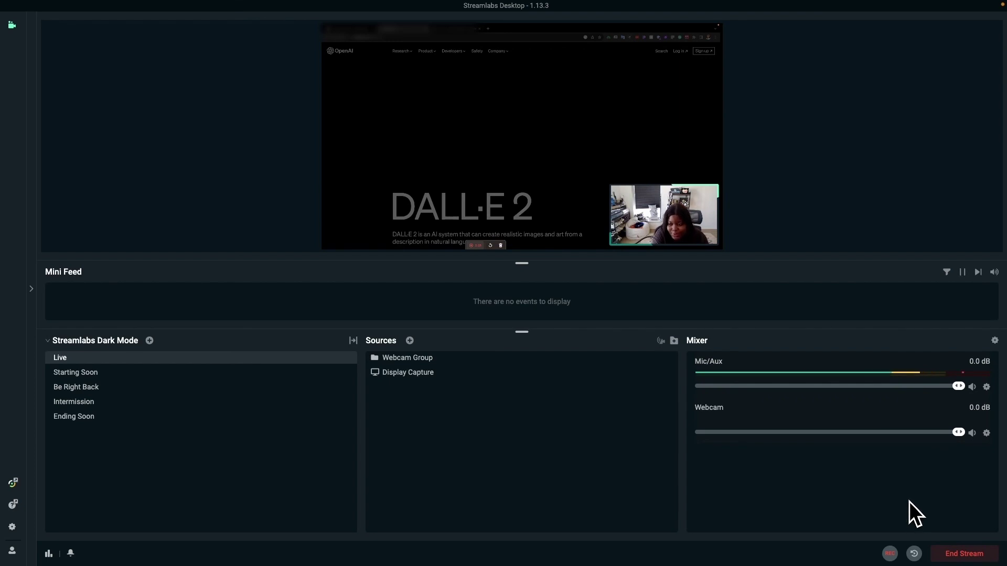
Switch back to Chrome to watch the Stream Demo player show the live feed
{"action": "key", "text": "super+Tab"}
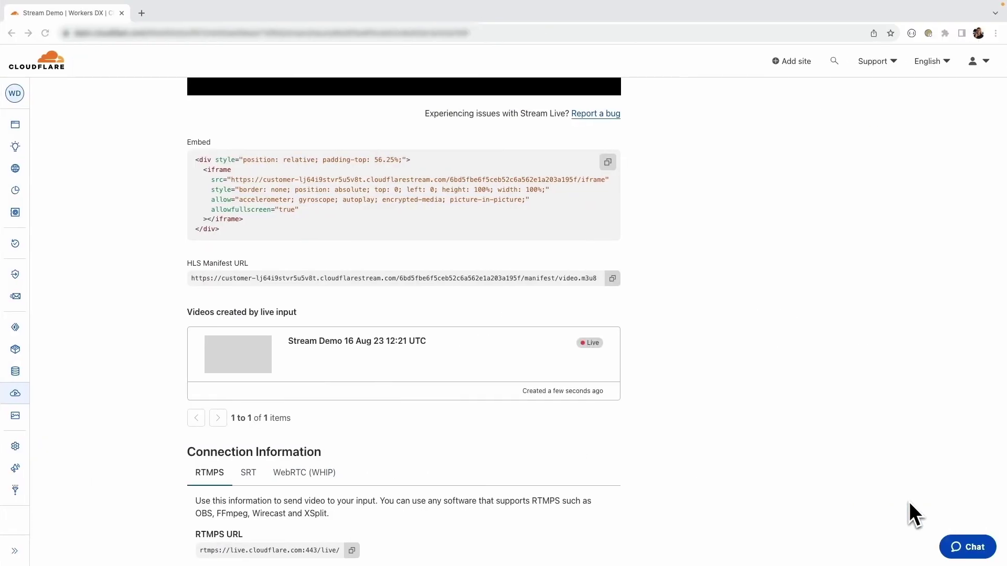
{"action": "scroll", "coordinate": [750, 404], "scroll_direction": "up", "scroll_amount": 4}
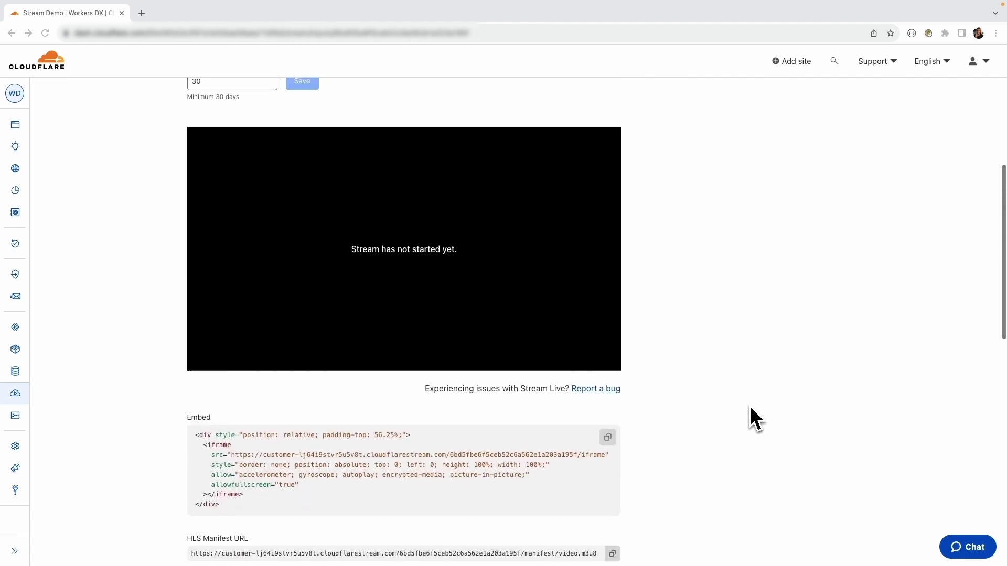
{"action": "scroll", "coordinate": [750, 405], "scroll_direction": "up", "scroll_amount": 2}
{"action": "scroll", "coordinate": [750, 406], "scroll_direction": "up", "scroll_amount": 1}
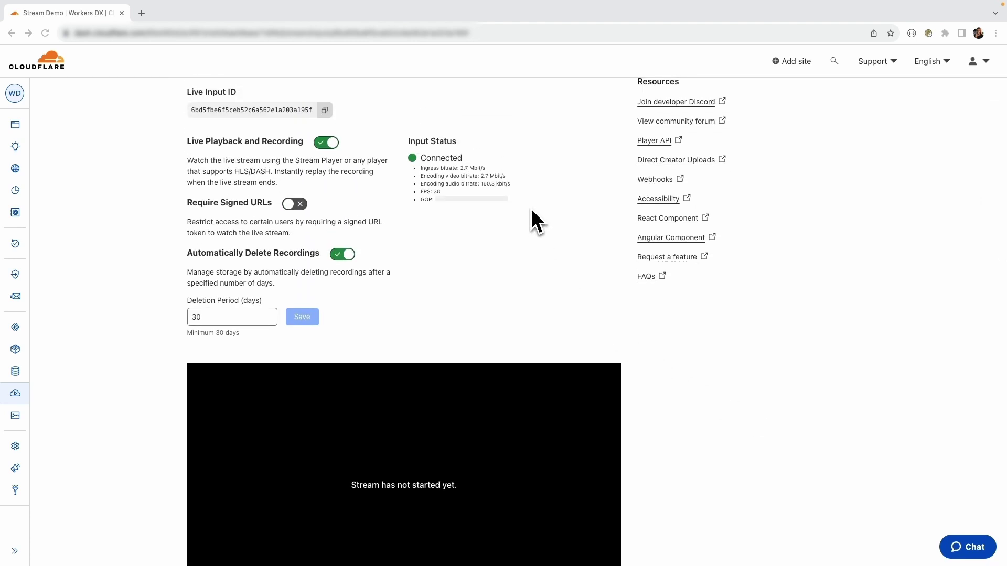
{"action": "scroll", "coordinate": [460, 327], "scroll_direction": "down", "scroll_amount": 1}
{"action": "scroll", "coordinate": [455, 327], "scroll_direction": "down", "scroll_amount": 2}
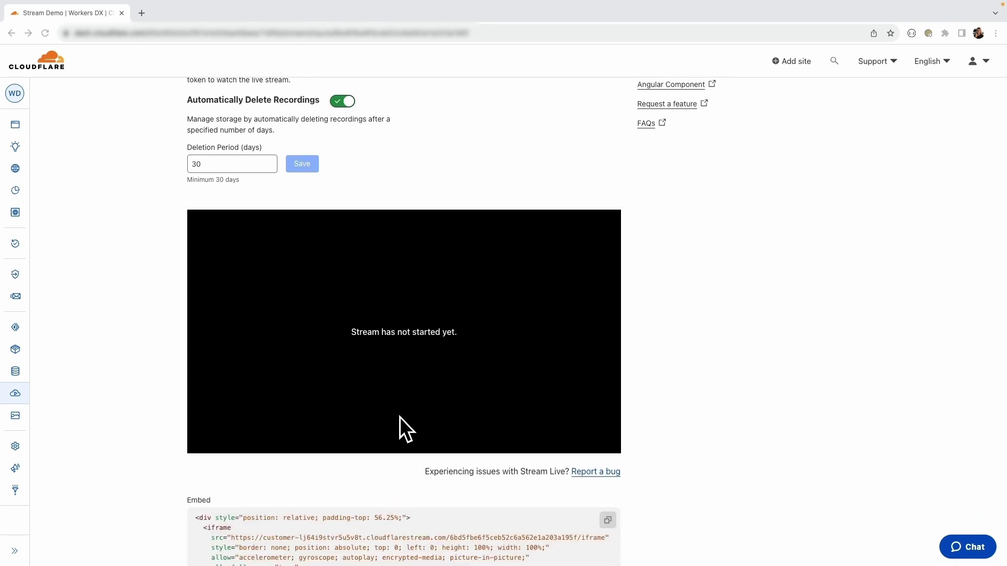
{"action": "scroll", "coordinate": [400, 418], "scroll_direction": "down", "scroll_amount": 1}
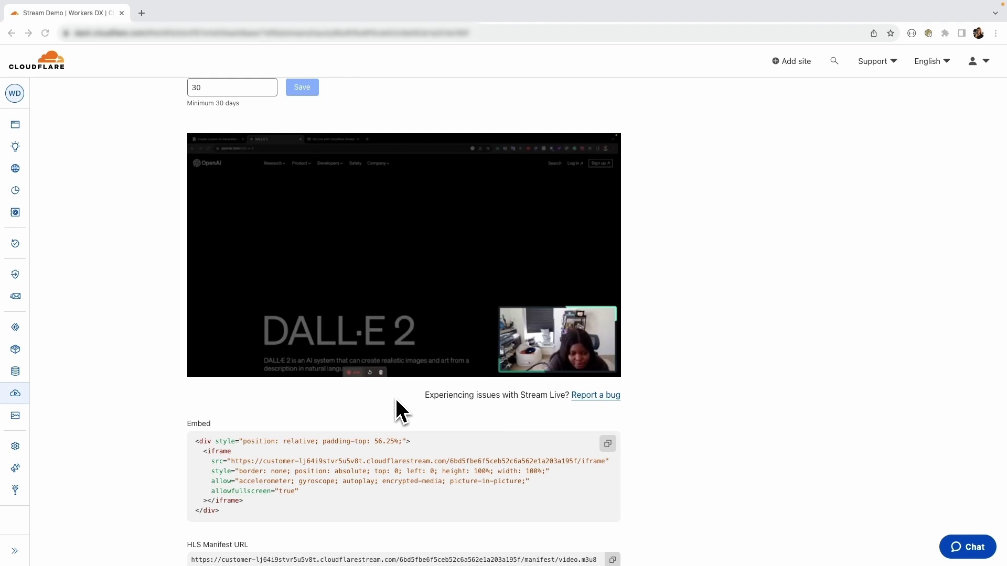
{"action": "scroll", "coordinate": [395, 399], "scroll_direction": "down", "scroll_amount": 2}
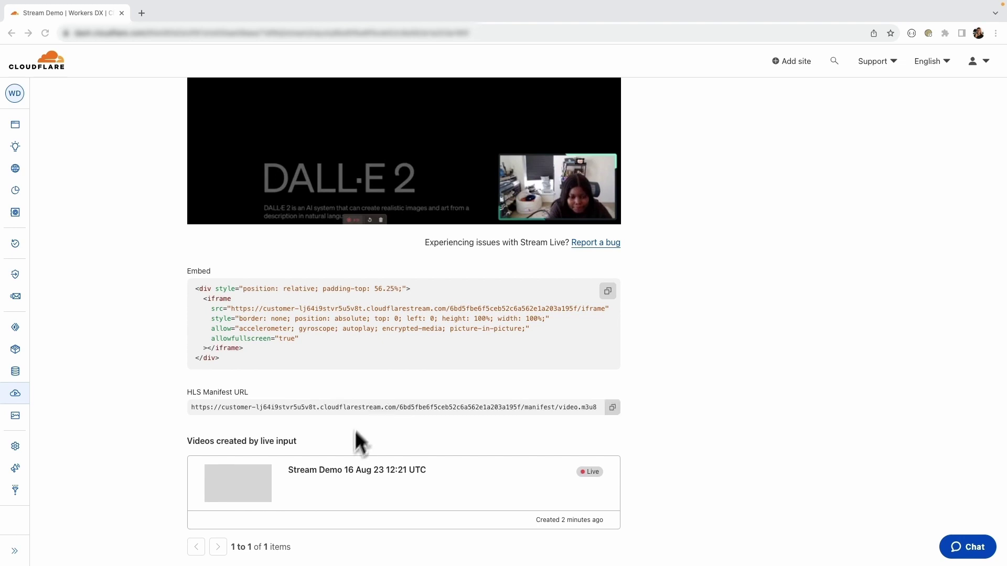
{"action": "scroll", "coordinate": [344, 461], "scroll_direction": "up", "scroll_amount": 3}
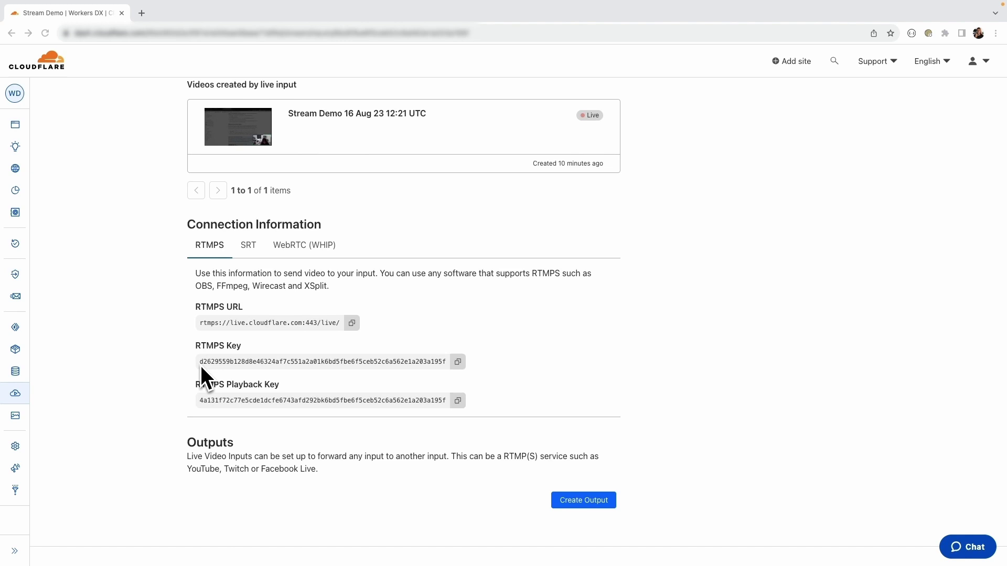
{"action": "left_click", "coordinate": [580, 504]}
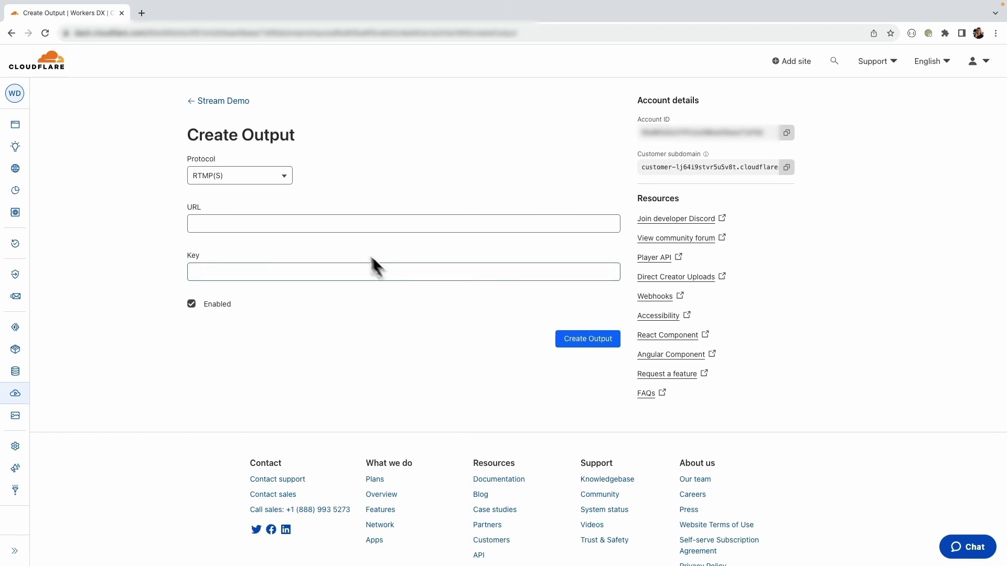
{"action": "left_click", "coordinate": [284, 180]}
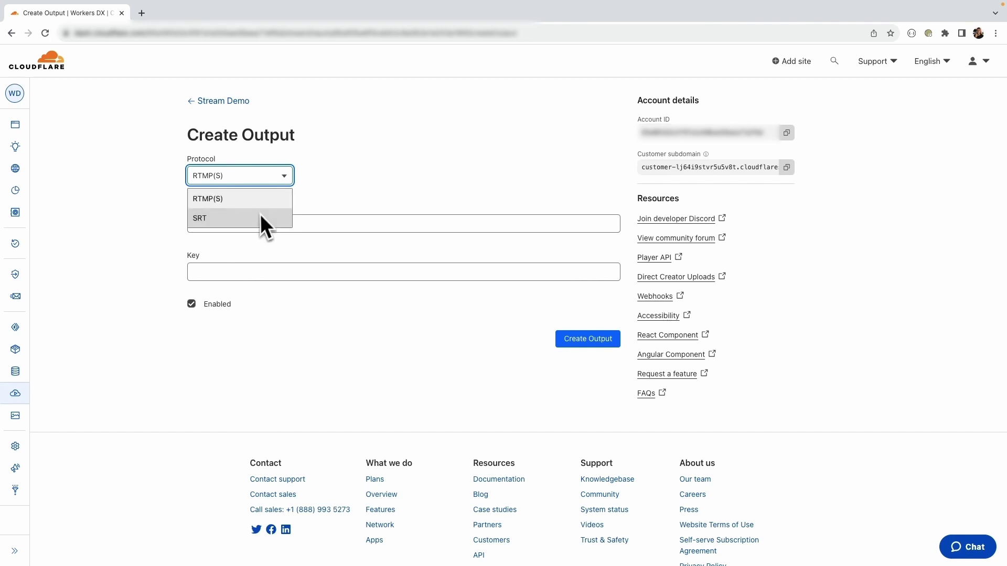
{"action": "left_click", "coordinate": [329, 211]}
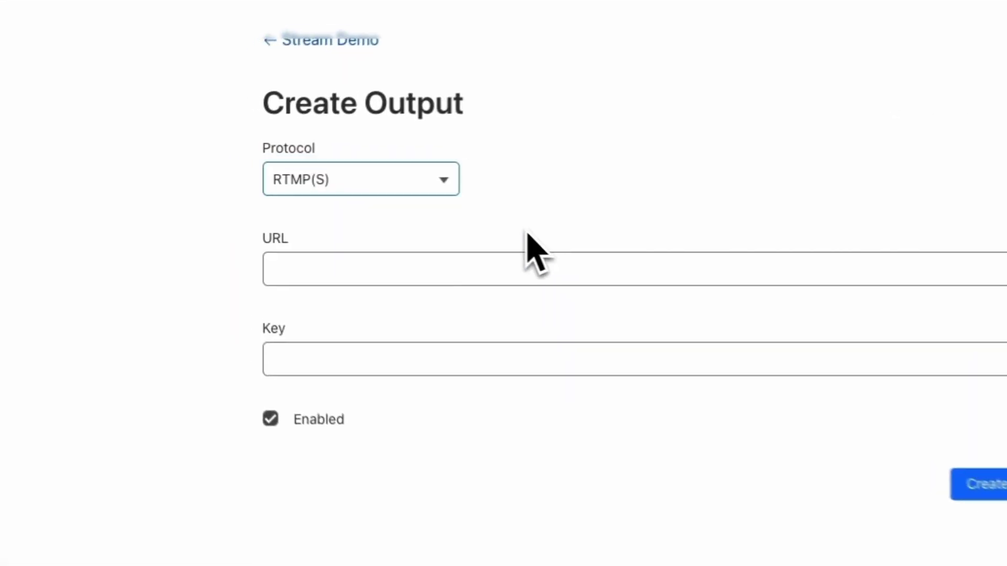
{"action": "left_click", "coordinate": [442, 358]}
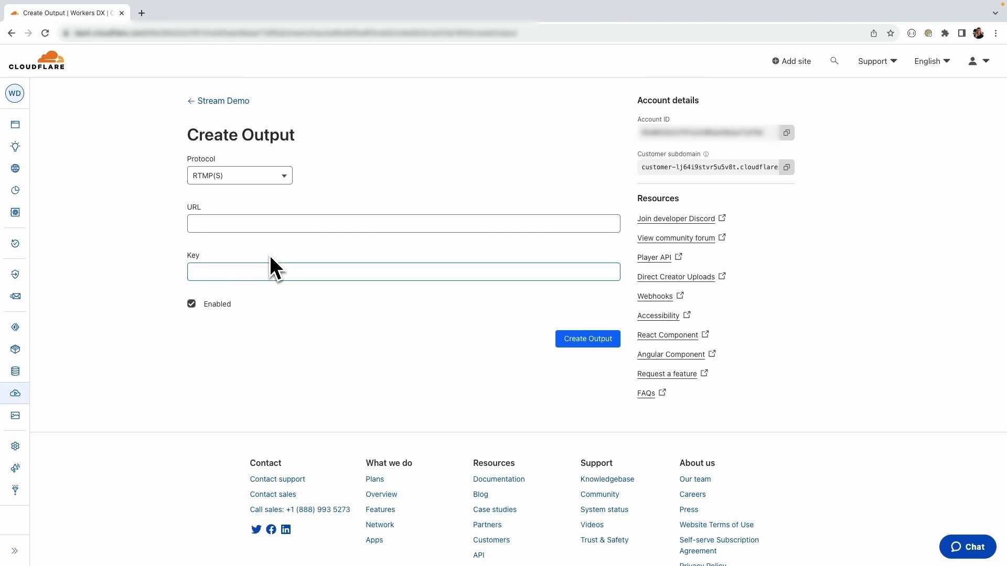
{"action": "left_click", "coordinate": [270, 255]}
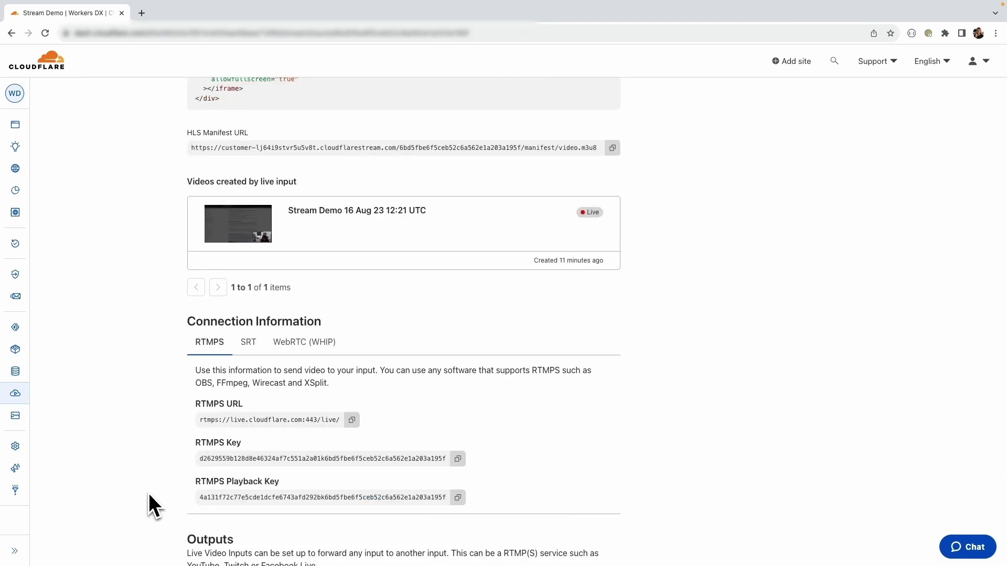
{"action": "scroll", "coordinate": [149, 493], "scroll_direction": "up", "scroll_amount": 2}
{"action": "scroll", "coordinate": [149, 493], "scroll_direction": "up", "scroll_amount": 2}
{"action": "scroll", "coordinate": [149, 493], "scroll_direction": "up", "scroll_amount": 1}
{"action": "scroll", "coordinate": [146, 498], "scroll_direction": "up", "scroll_amount": 1}
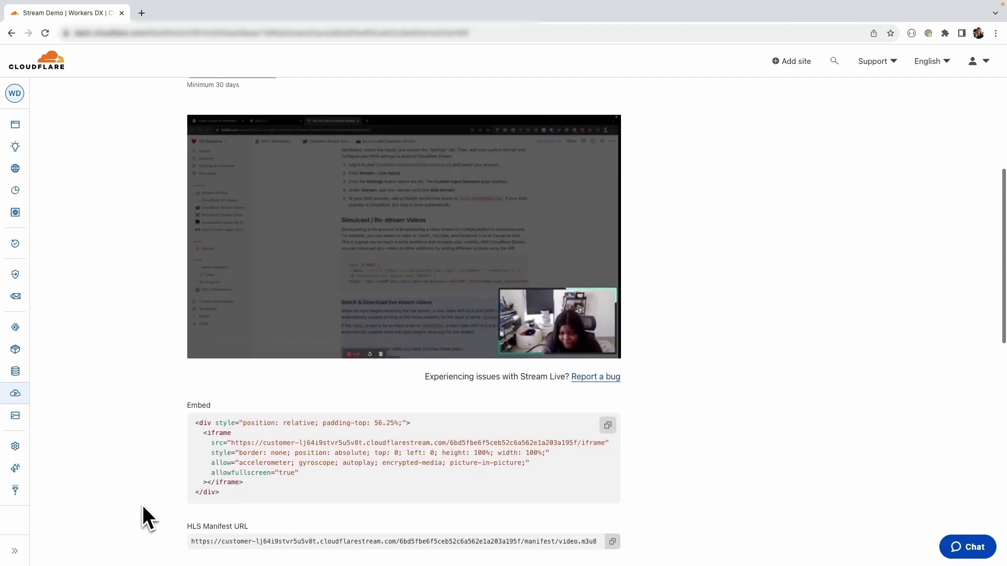
{"action": "scroll", "coordinate": [142, 505], "scroll_direction": "up", "scroll_amount": 3}
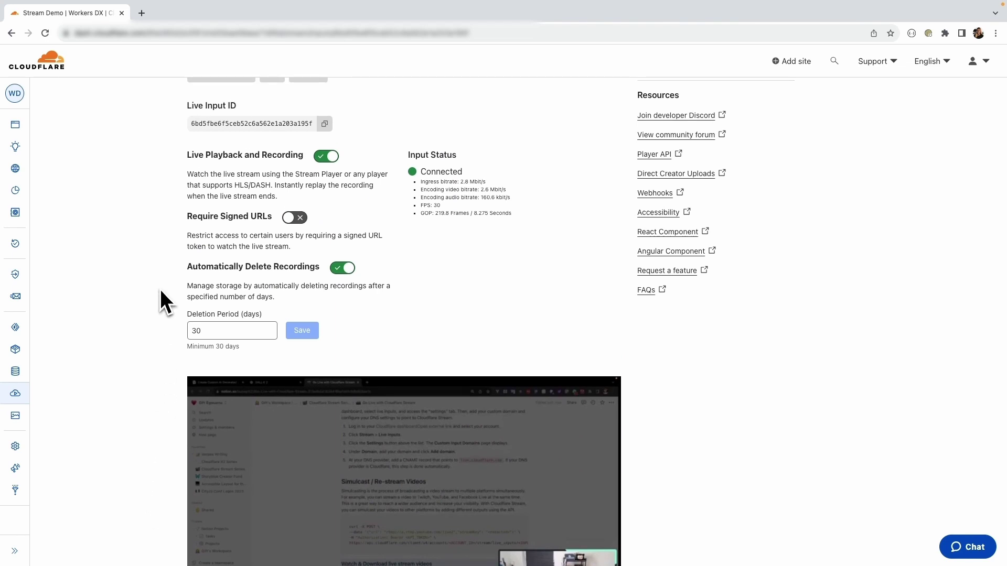
{"action": "scroll", "coordinate": [161, 291], "scroll_direction": "down", "scroll_amount": 1}
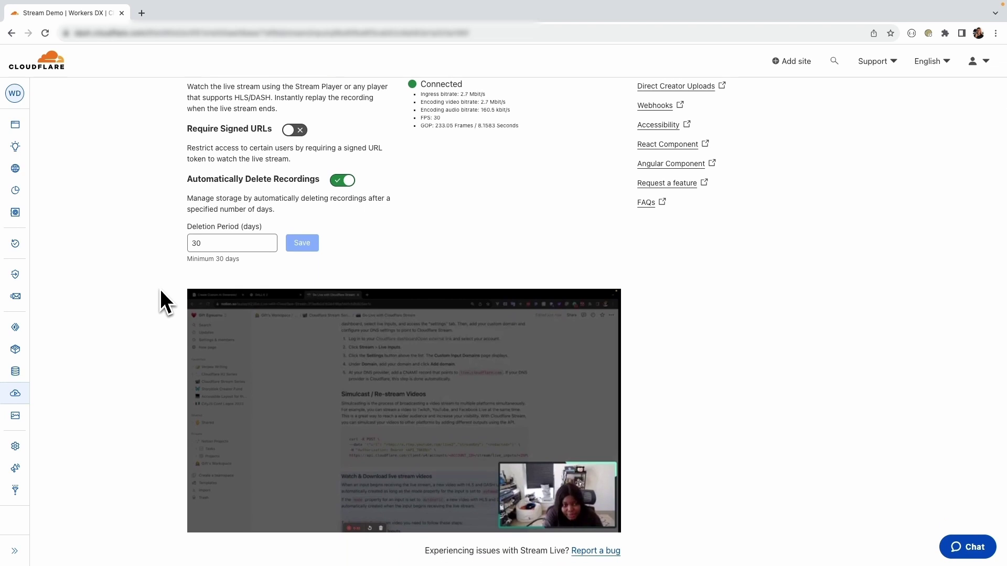
{"action": "scroll", "coordinate": [160, 287], "scroll_direction": "down", "scroll_amount": 1}
{"action": "scroll", "coordinate": [163, 285], "scroll_direction": "down", "scroll_amount": 1}
{"action": "scroll", "coordinate": [163, 286], "scroll_direction": "down", "scroll_amount": 1}
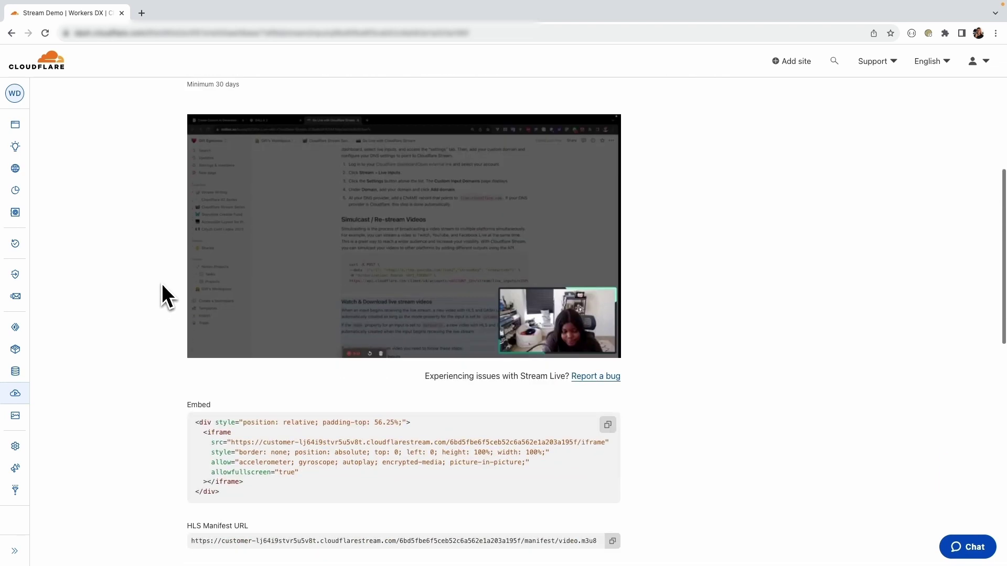
{"action": "scroll", "coordinate": [162, 286], "scroll_direction": "down", "scroll_amount": 2}
{"action": "scroll", "coordinate": [163, 286], "scroll_direction": "down", "scroll_amount": 1}
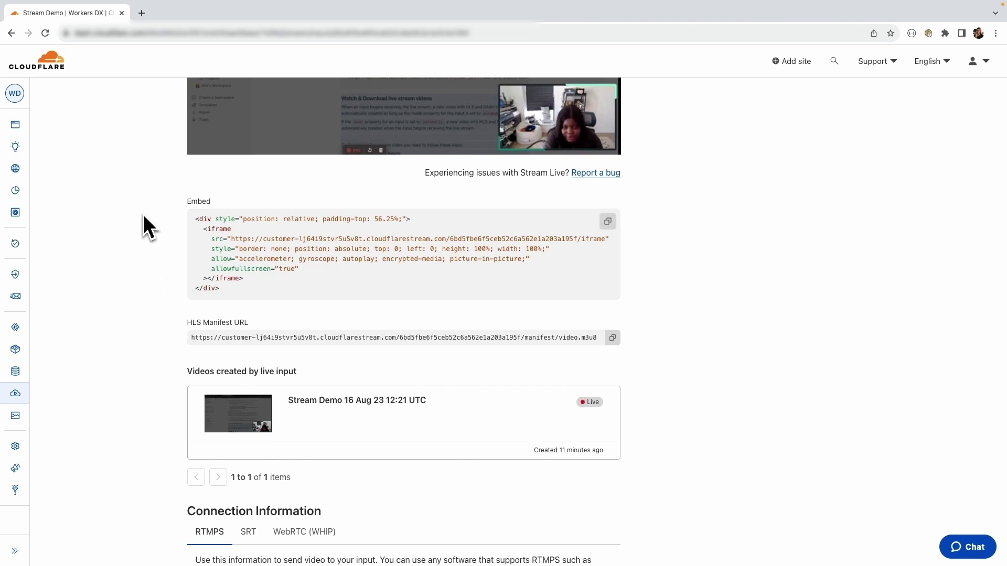
Switch to Streamlabs Desktop and end the live broadcast
{"action": "key", "text": "ctrl+Left"}
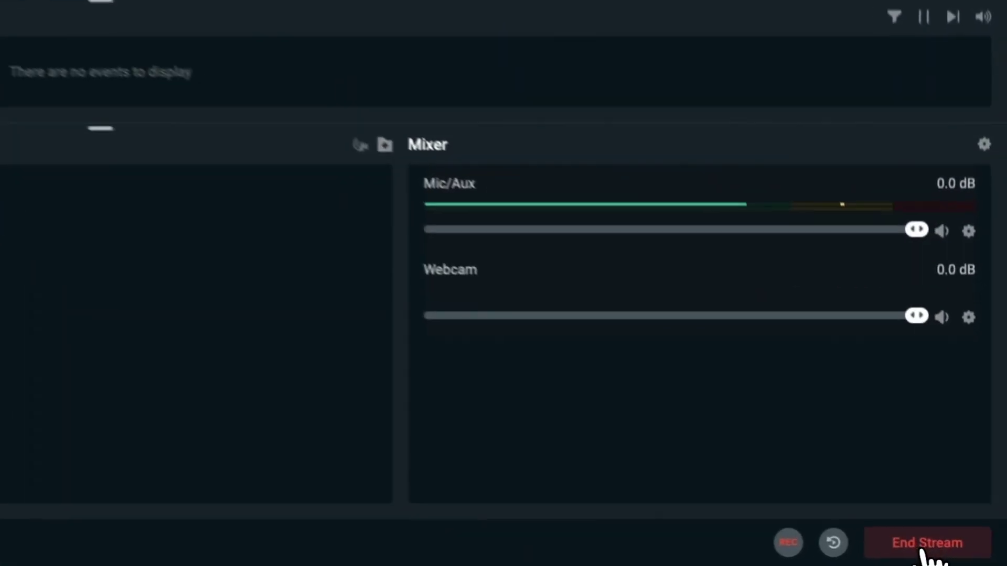
{"action": "left_click", "coordinate": [928, 547]}
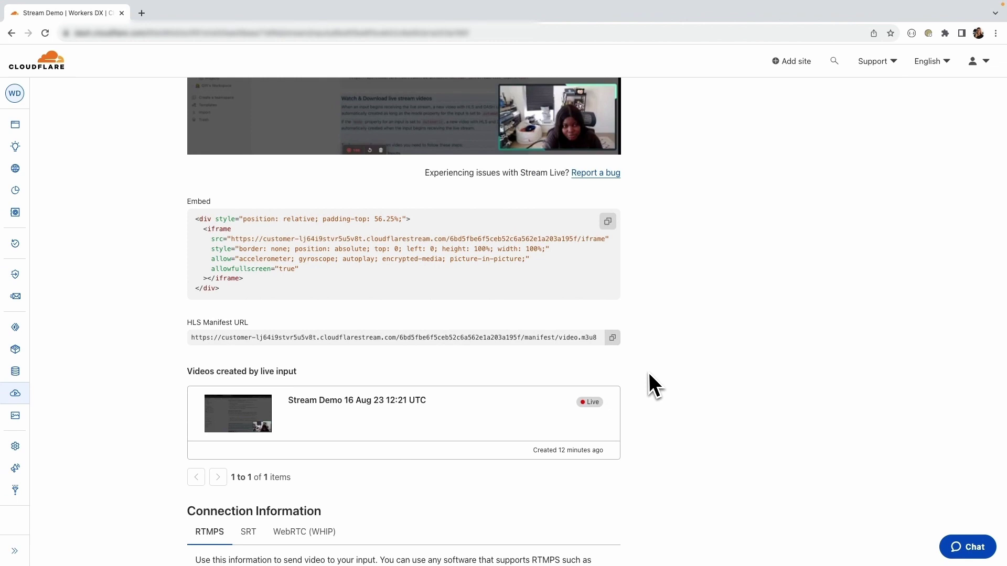
{"action": "scroll", "coordinate": [650, 385], "scroll_direction": "up", "scroll_amount": 2}
{"action": "scroll", "coordinate": [650, 384], "scroll_direction": "up", "scroll_amount": 3}
{"action": "scroll", "coordinate": [650, 384], "scroll_direction": "up", "scroll_amount": 2}
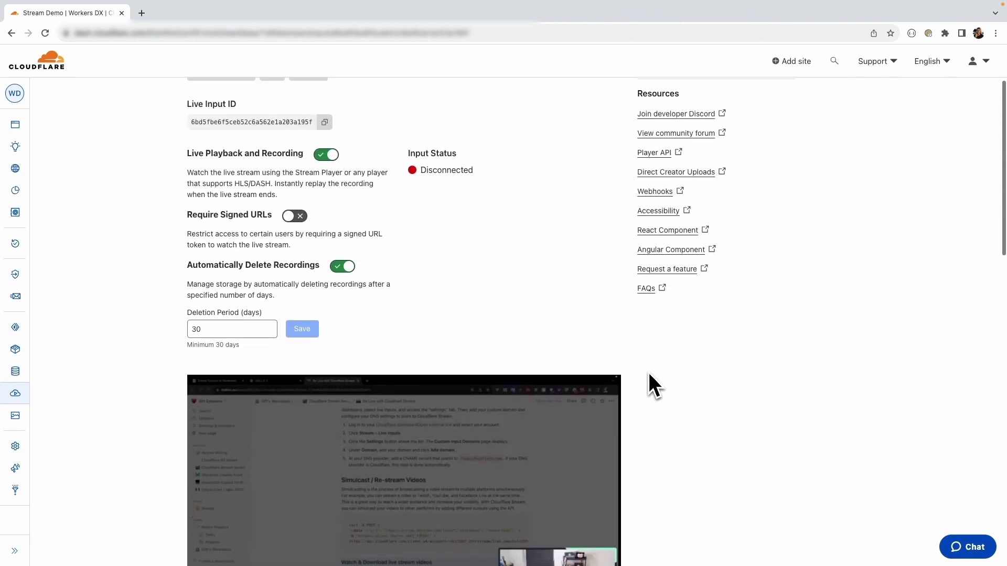
{"action": "scroll", "coordinate": [629, 374], "scroll_direction": "up", "scroll_amount": 2}
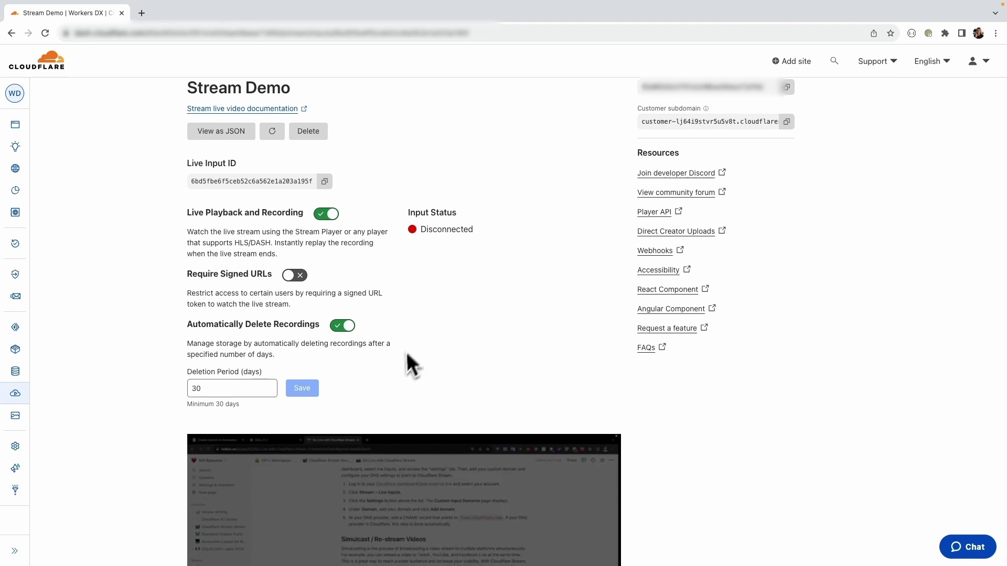
{"action": "scroll", "coordinate": [403, 359], "scroll_direction": "down", "scroll_amount": 4}
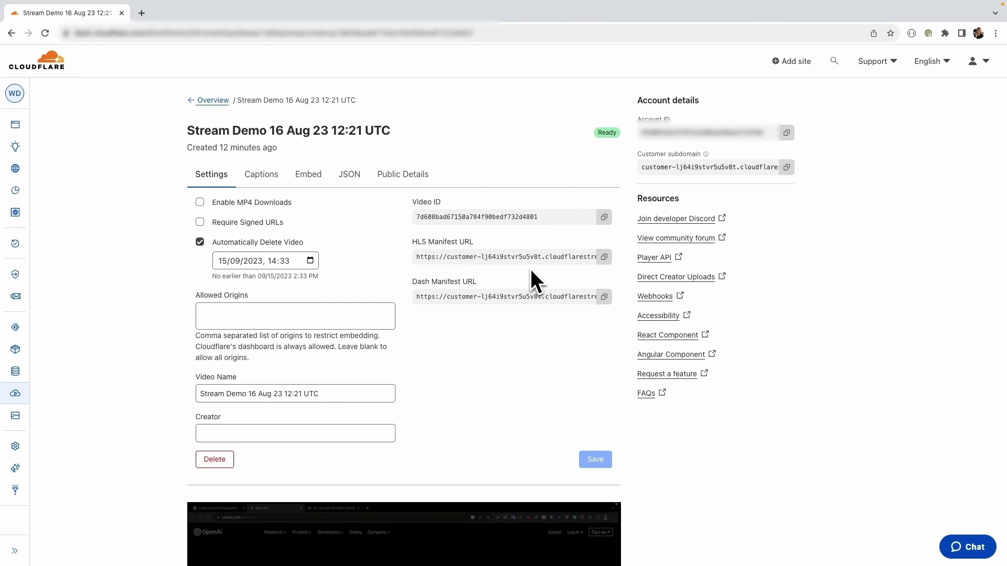
{"action": "scroll", "coordinate": [530, 269], "scroll_direction": "down", "scroll_amount": 2}
{"action": "scroll", "coordinate": [530, 270], "scroll_direction": "down", "scroll_amount": 2}
{"action": "scroll", "coordinate": [531, 269], "scroll_direction": "down", "scroll_amount": 2}
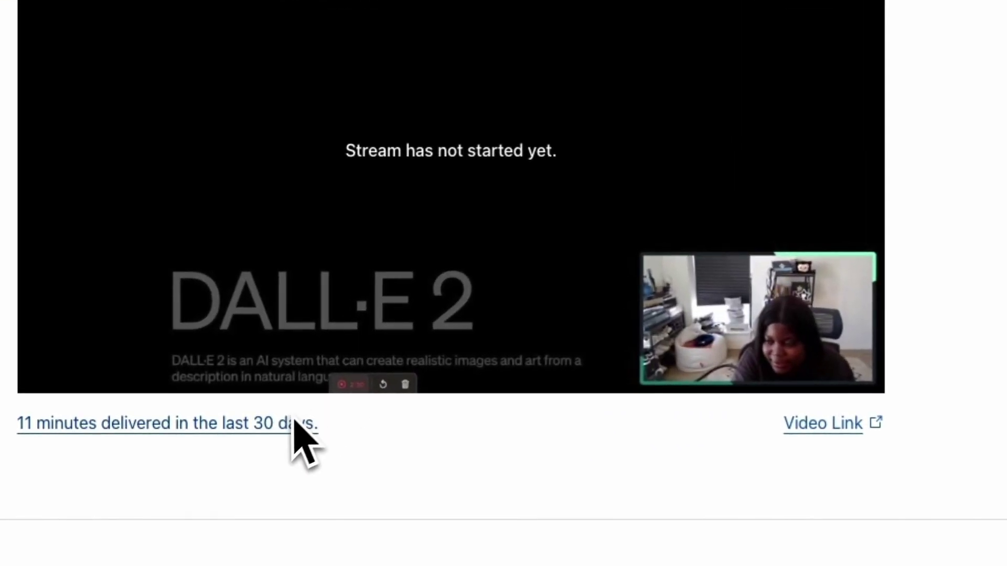
{"action": "scroll", "coordinate": [342, 340], "scroll_direction": "up", "scroll_amount": 2}
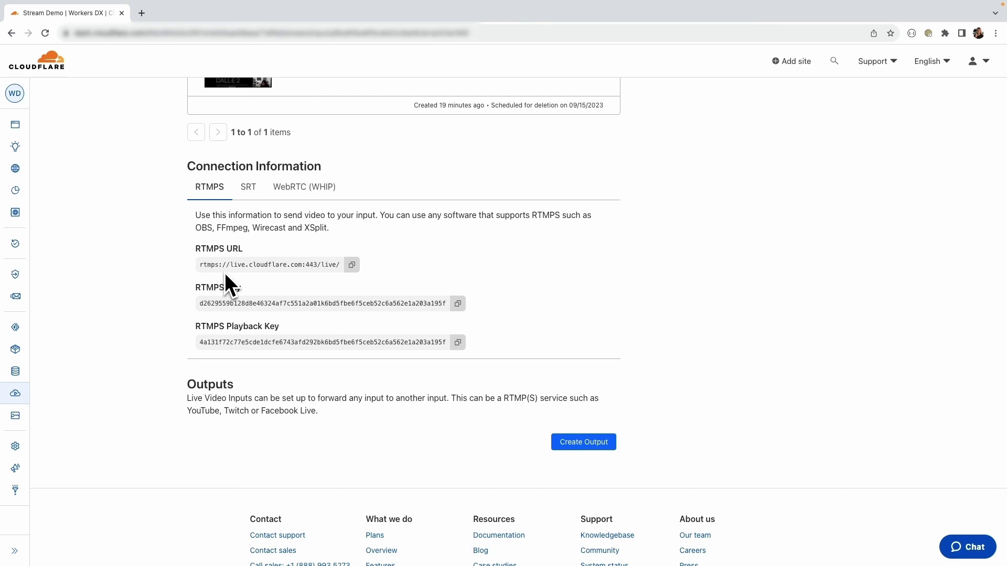
{"action": "scroll", "coordinate": [226, 281], "scroll_direction": "up", "scroll_amount": 3}
{"action": "scroll", "coordinate": [225, 280], "scroll_direction": "up", "scroll_amount": 5}
{"action": "scroll", "coordinate": [224, 275], "scroll_direction": "up", "scroll_amount": 3}
{"action": "scroll", "coordinate": [223, 268], "scroll_direction": "up", "scroll_amount": 3}
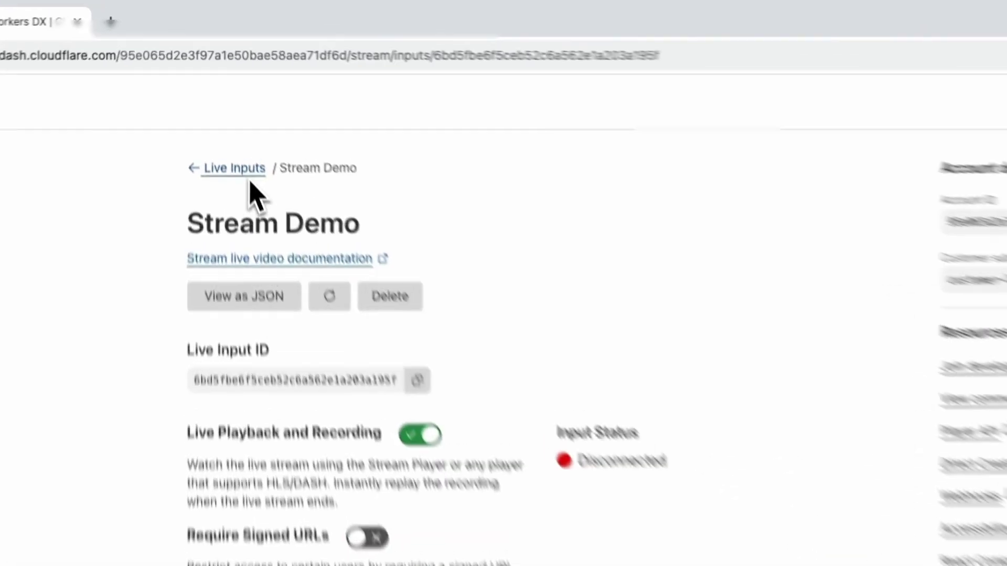
Return to the Live Inputs list via the breadcrumb, showing the Stream Demo input
{"action": "left_click", "coordinate": [250, 179]}
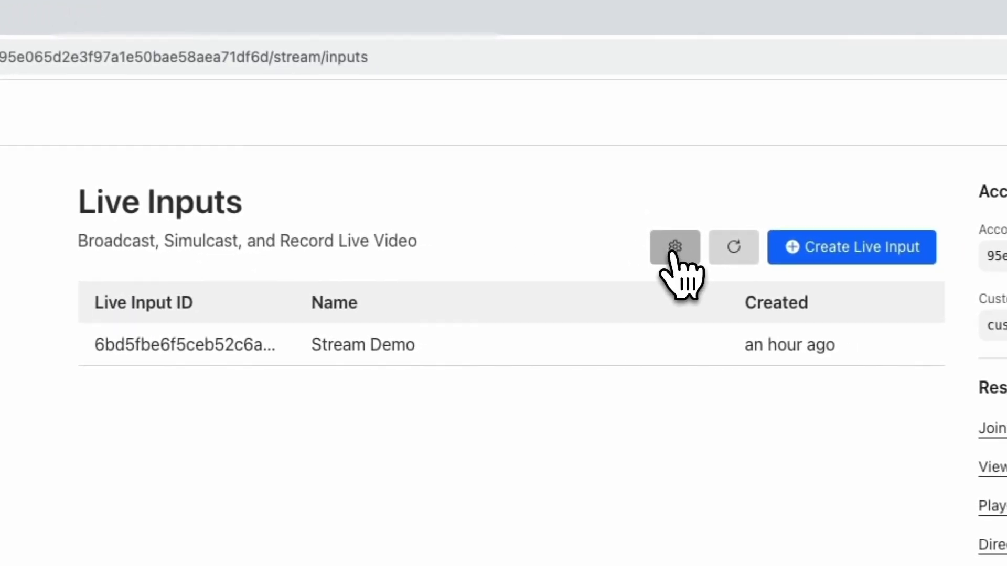
Reach the Custom Input Domains settings from the Live Inputs gear, showing the add-domain and CNAME steps
{"action": "left_click", "coordinate": [775, 255]}
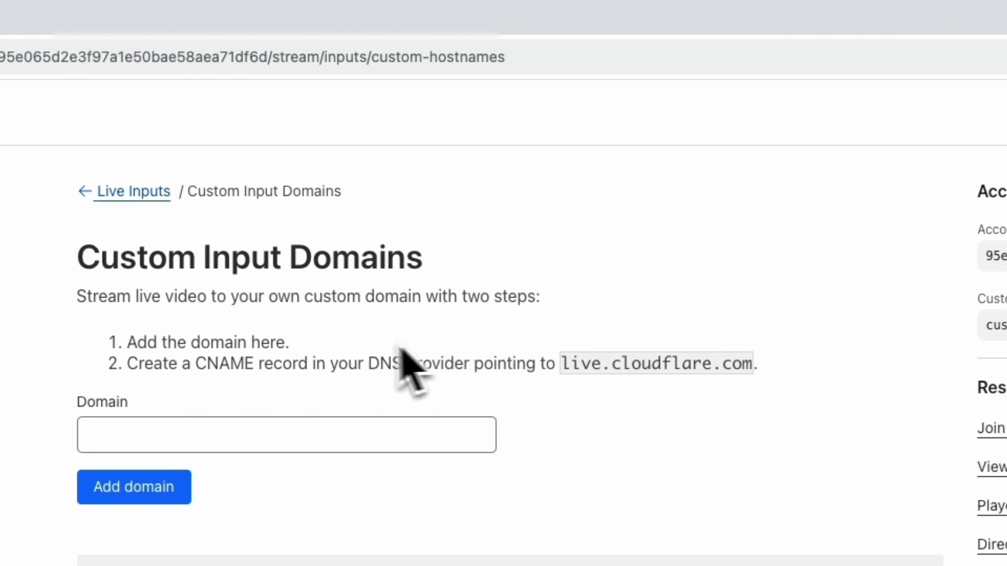